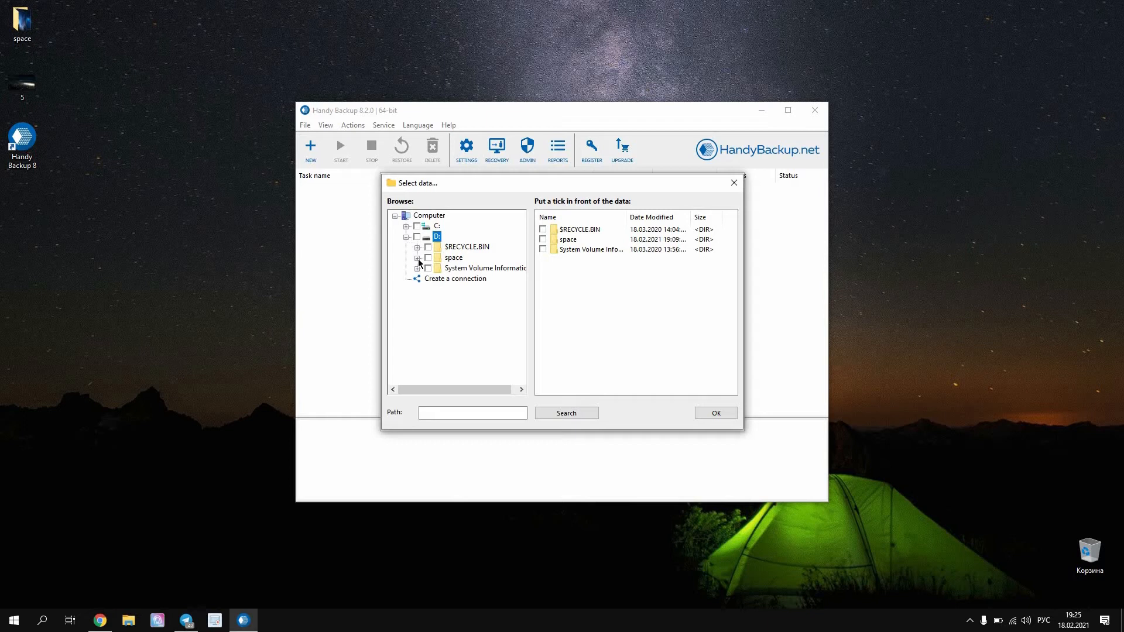
Add the space folder on drive D: to the backup set and proceed to choosing the storage.
left_click(418, 258)
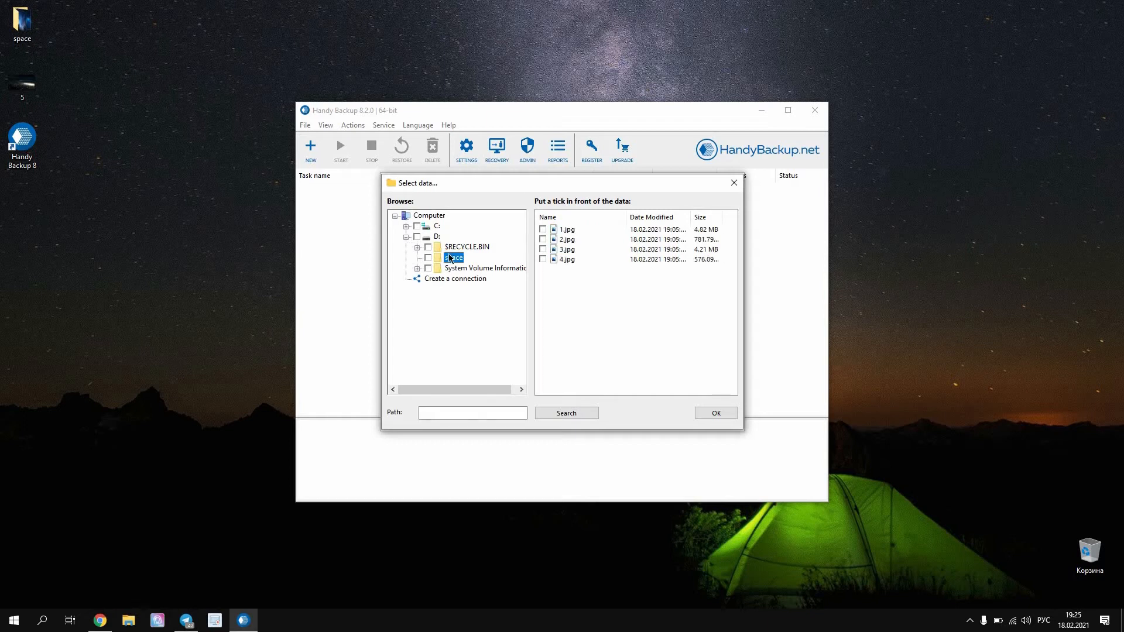
left_click(428, 259)
left_click(709, 412)
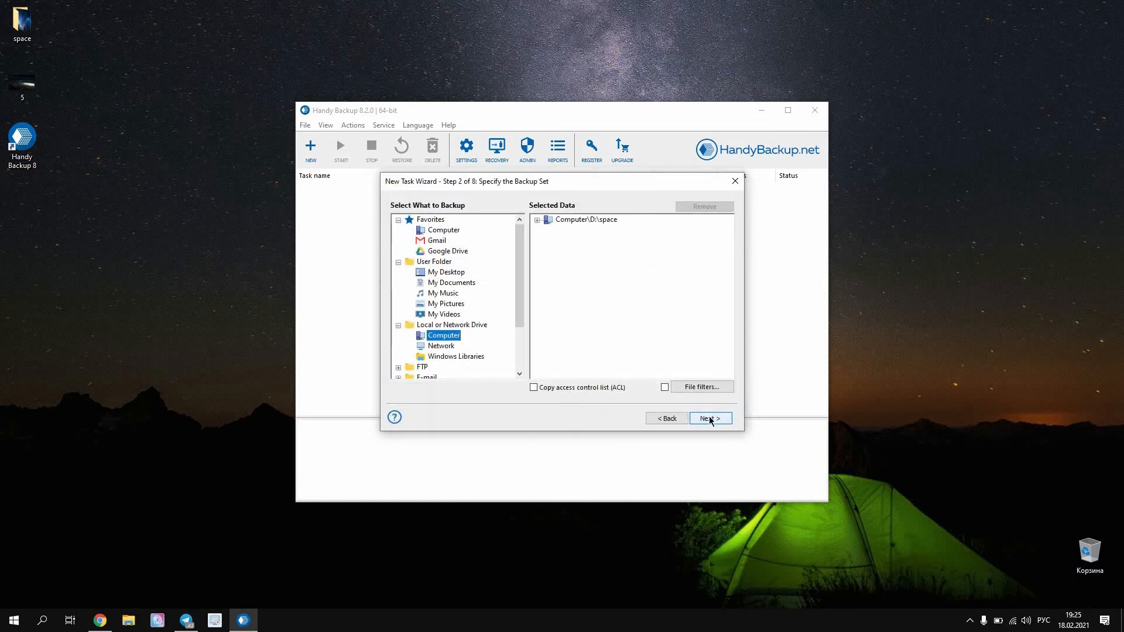
left_click(709, 418)
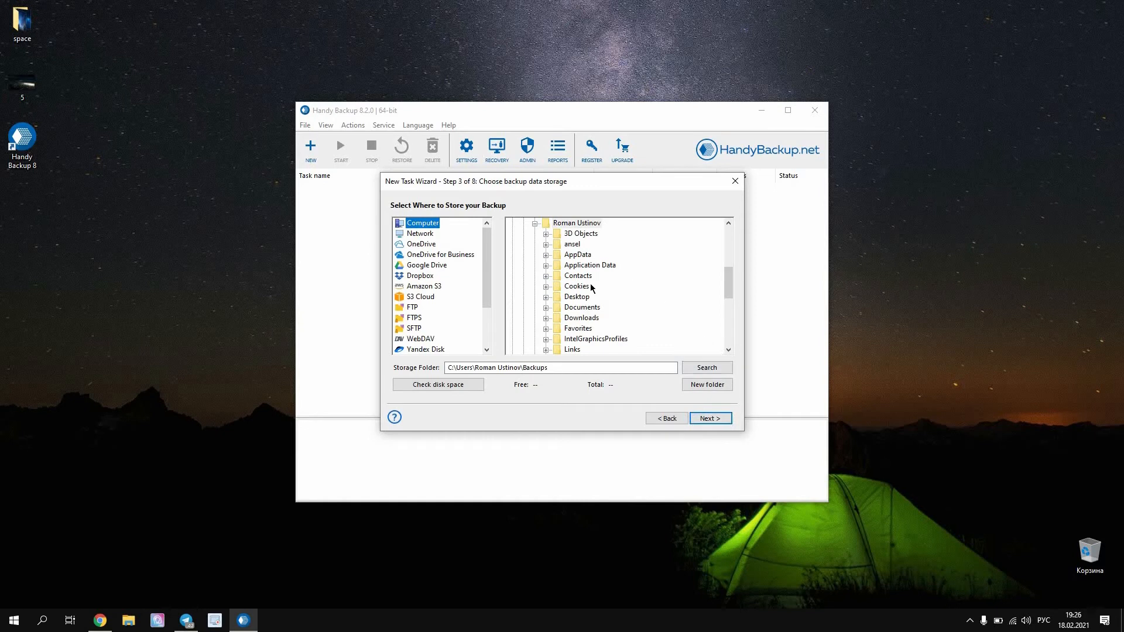
Choose Dropbox as the backup storage and start linking an account through a new connection.
scroll(487, 319, "down", 2)
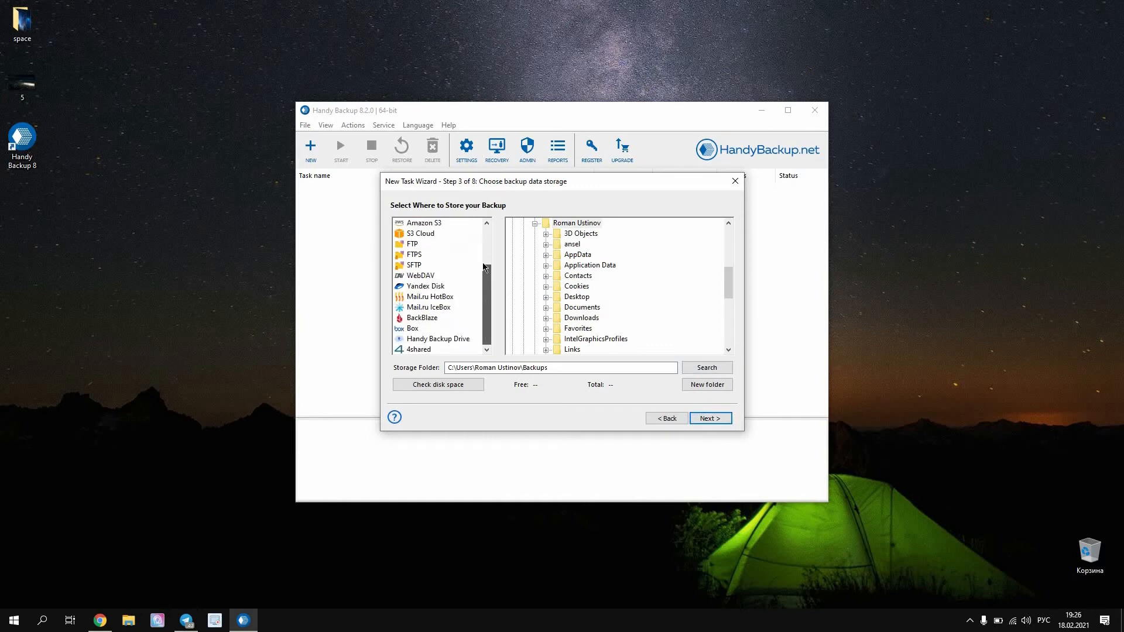
scroll(469, 254, "up", 2)
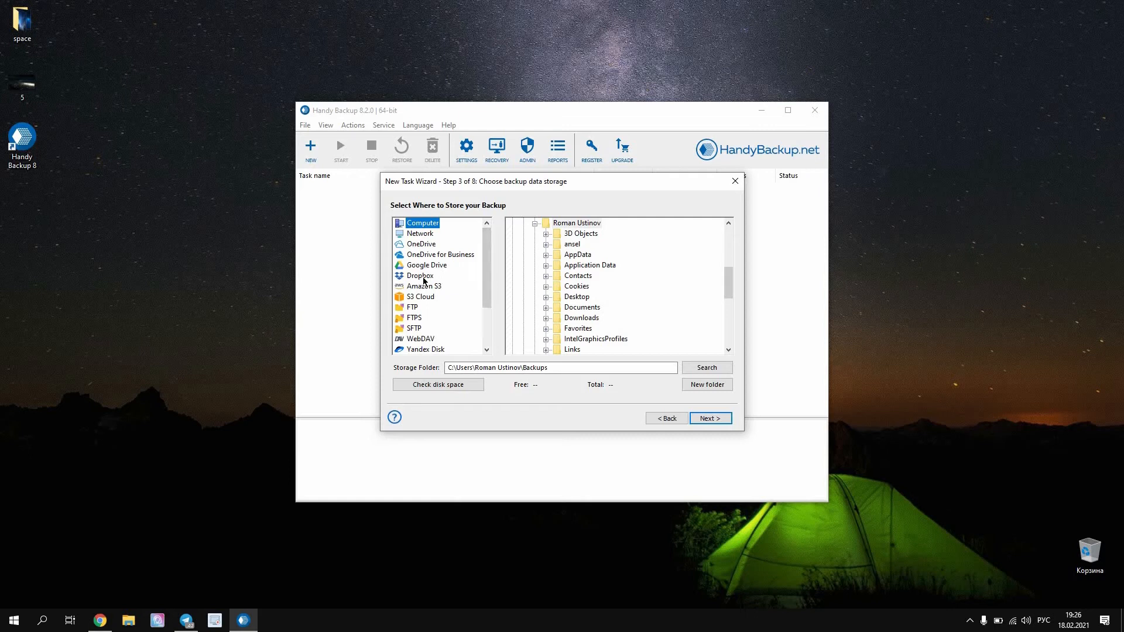
left_click(422, 277)
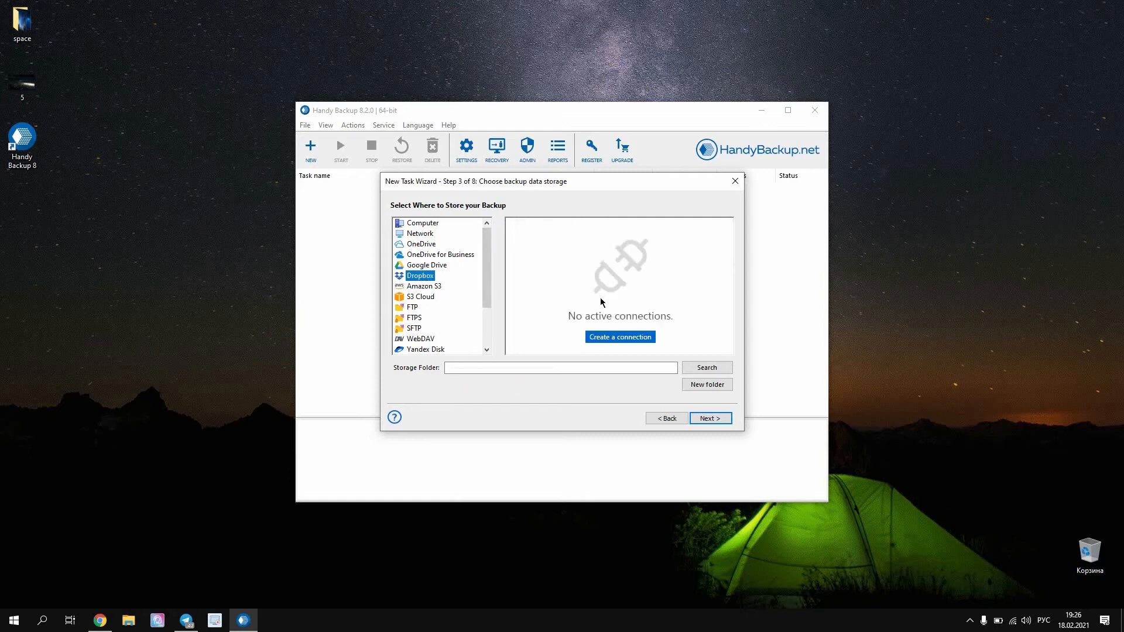
left_click(629, 339)
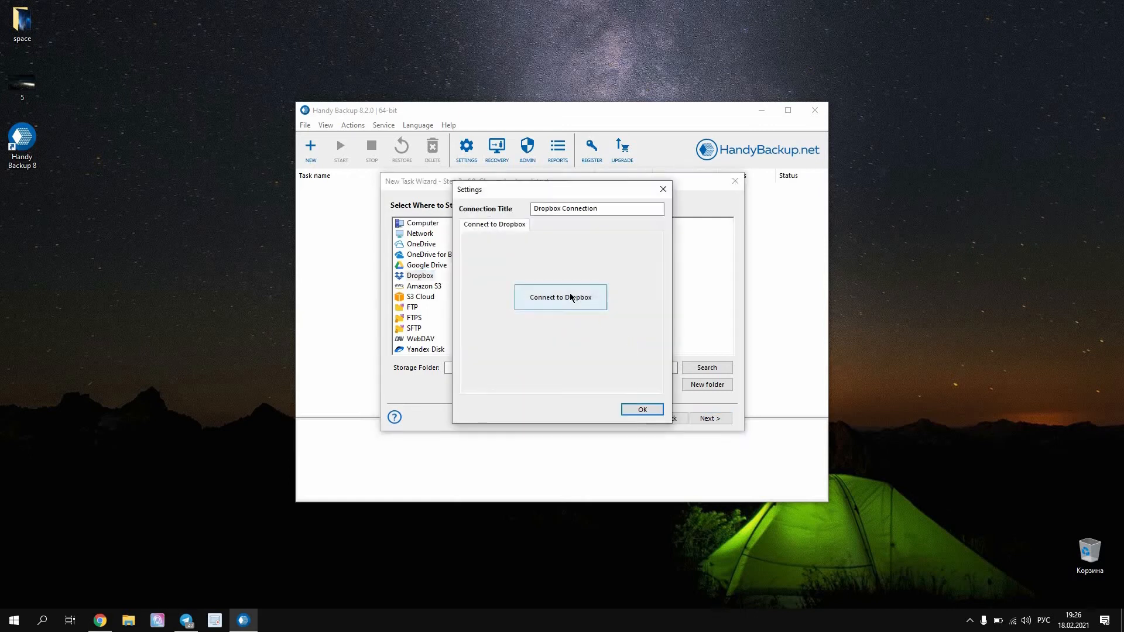
left_click(571, 298)
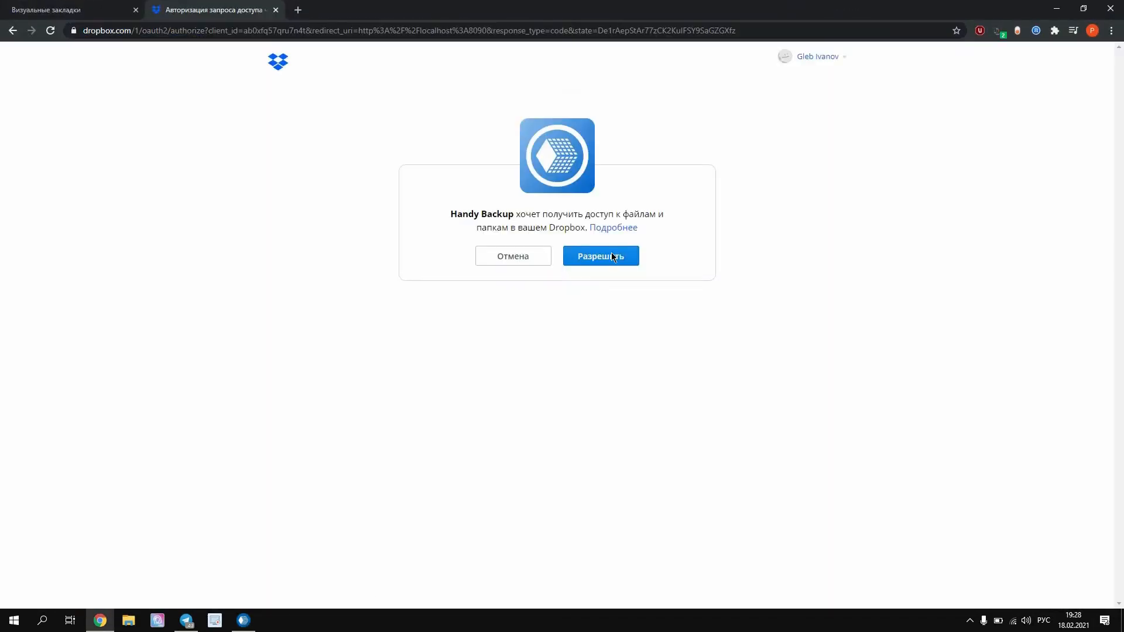
Allow Handy Backup to access the Dropbox account in the browser, then return to the backup wizard and finish the connection.
left_click(612, 257)
left_click(612, 257)
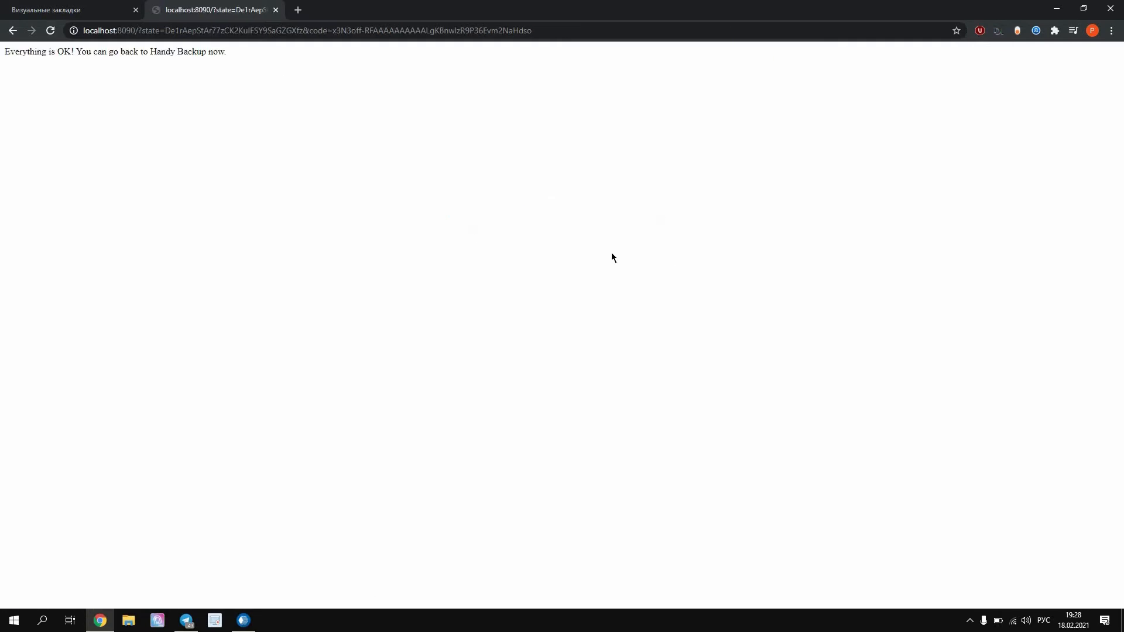
left_click_drag(229, 54, 3, 33)
left_click(368, 117)
left_click(1057, 8)
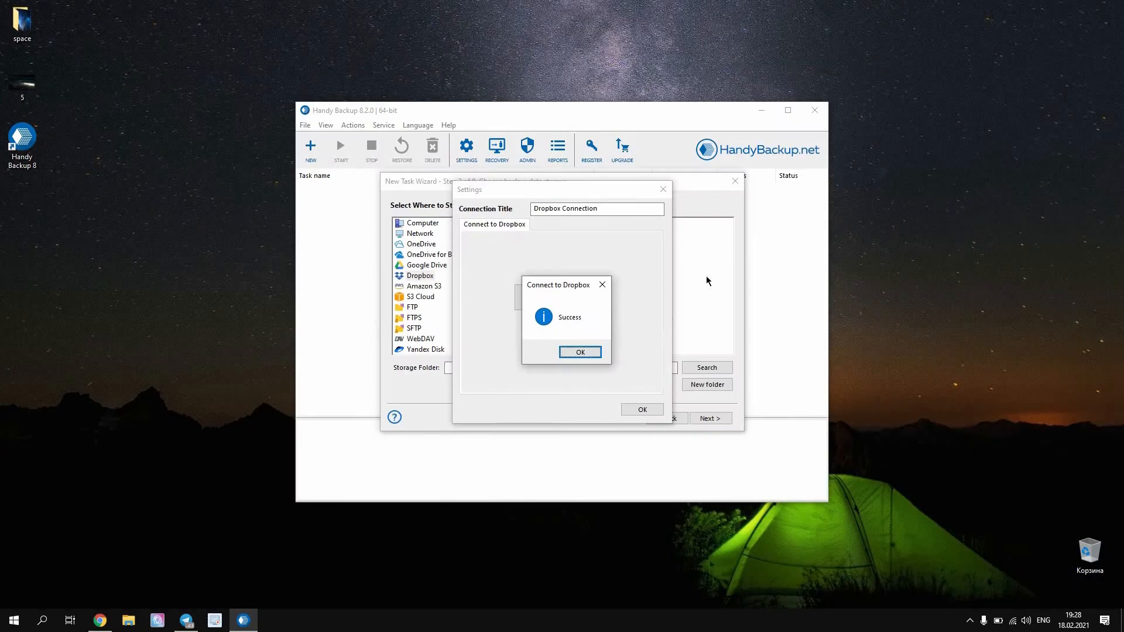
left_click(581, 352)
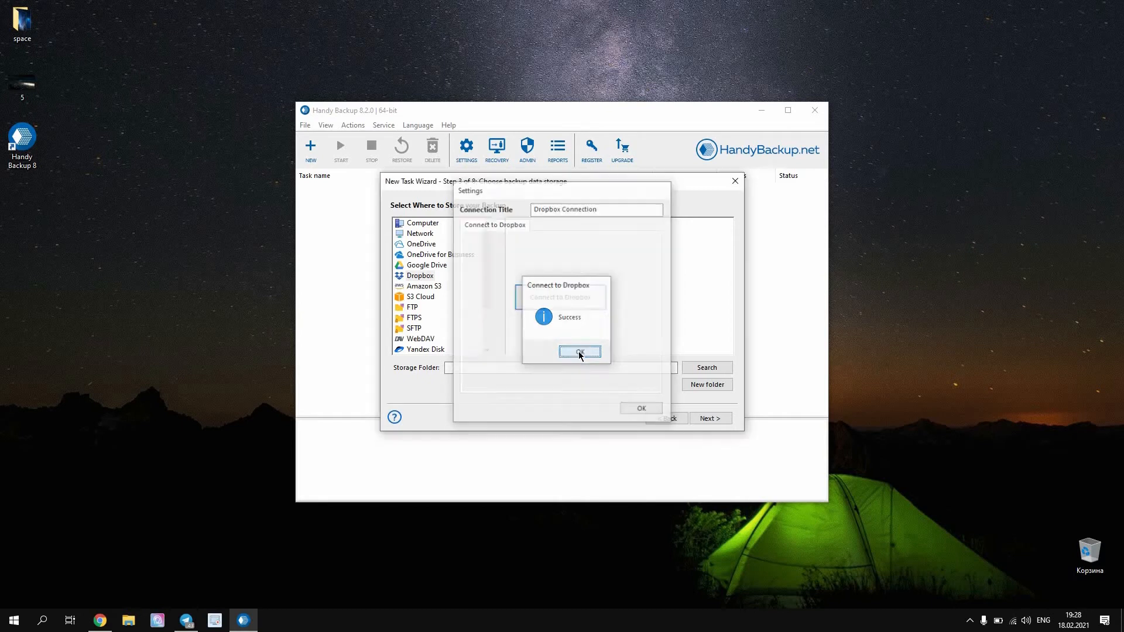
Create a folder named "space pics" in the Dropbox connection as the storage folder and proceed to the backup type.
left_click(705, 386)
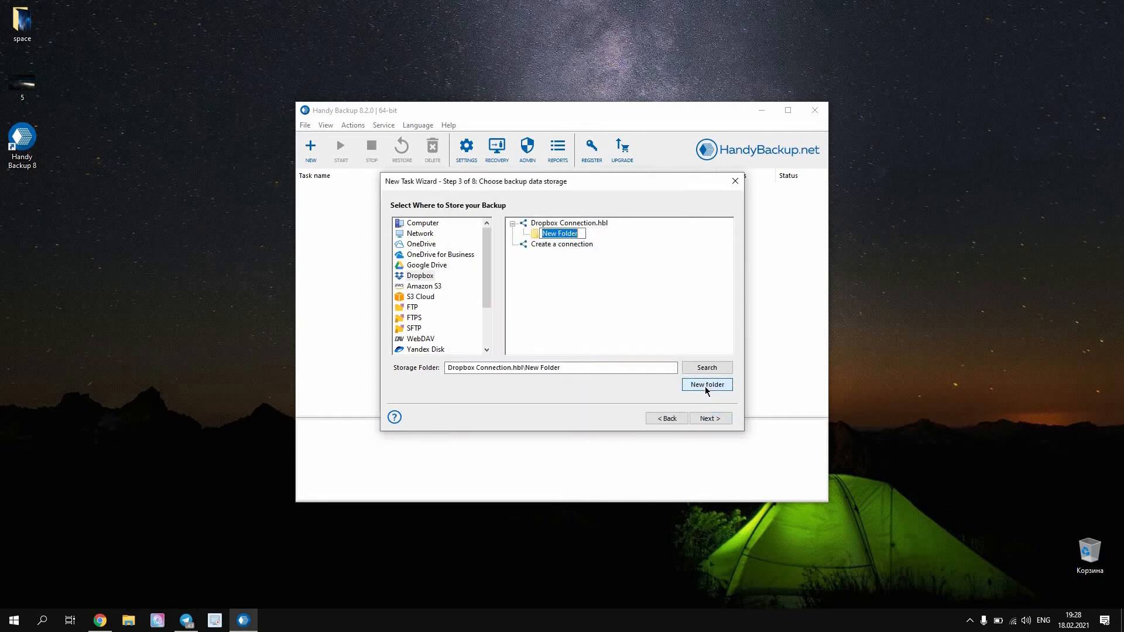
type("space pics")
key("Return")
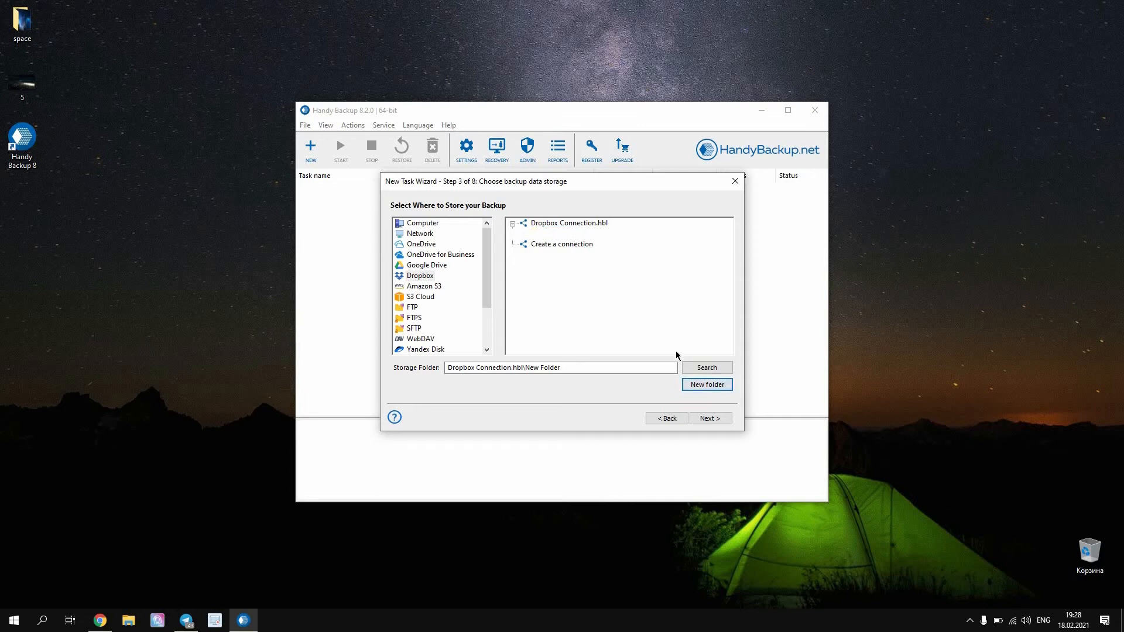
left_click(707, 418)
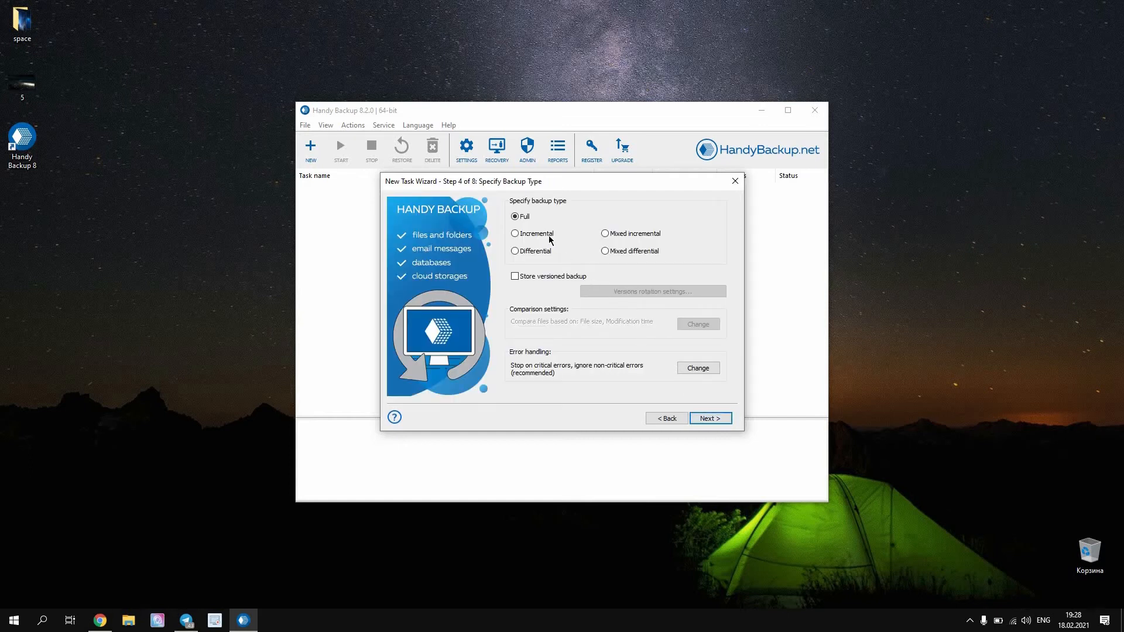
Set the backup type to Incremental, view the comparison settings without changing them, and proceed to compression and encryption.
mouse_move(550, 256)
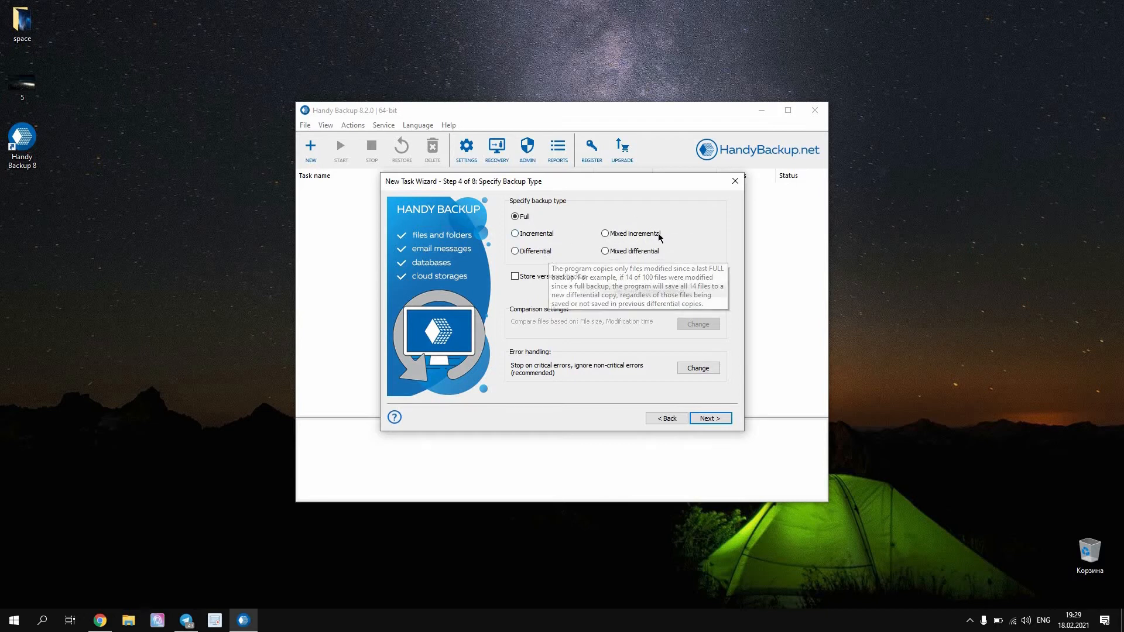
mouse_move(657, 233)
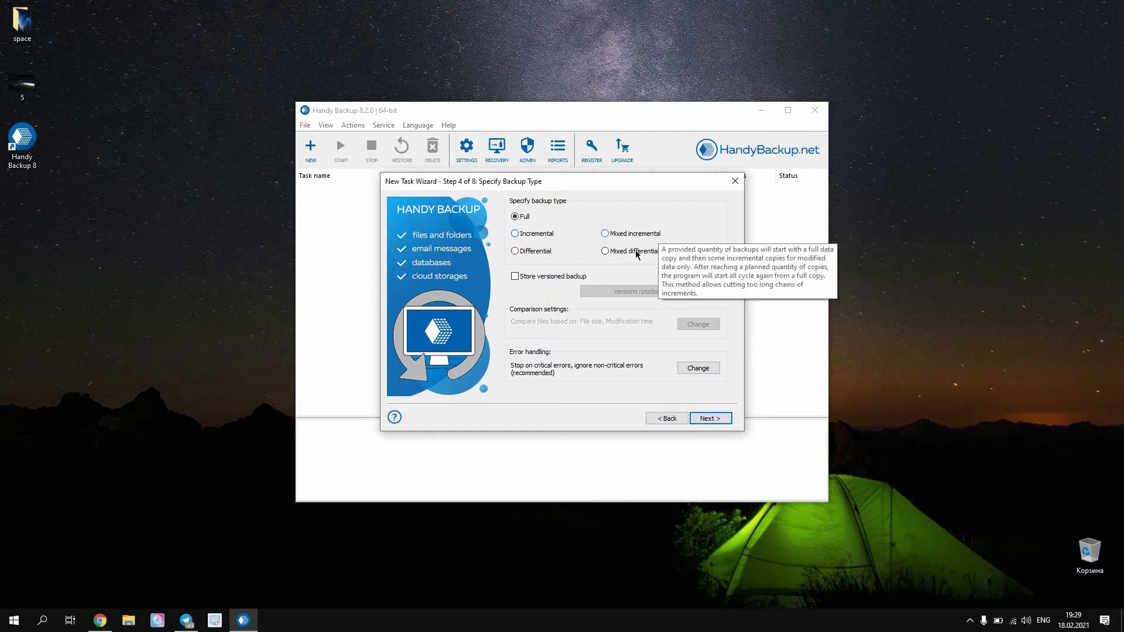
mouse_move(636, 254)
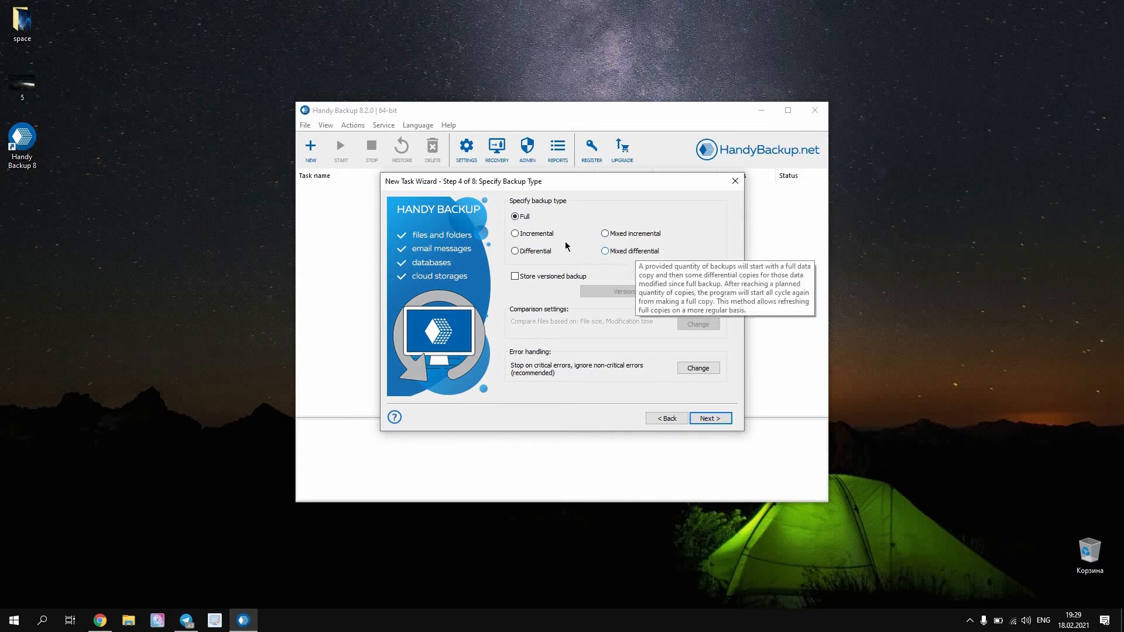
left_click(540, 235)
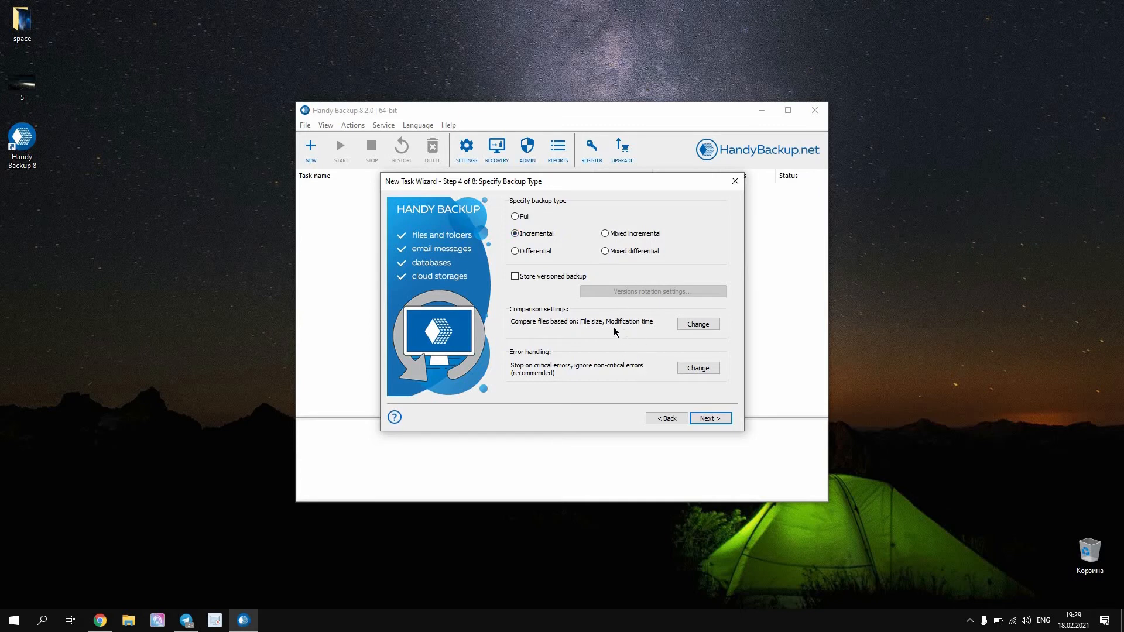
left_click(700, 326)
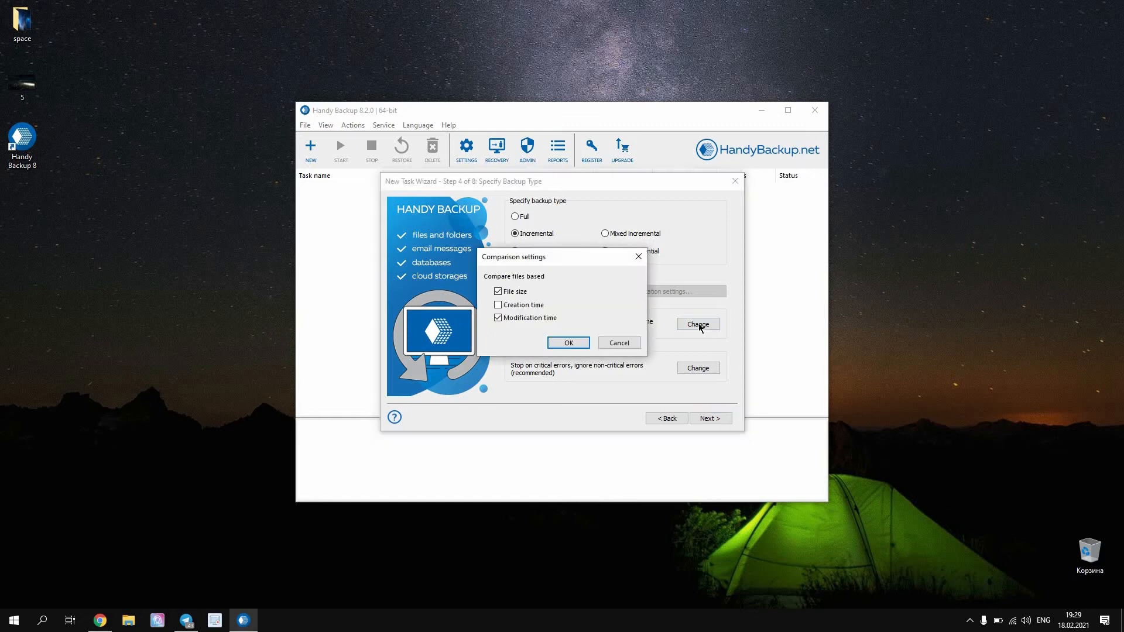
left_click(639, 259)
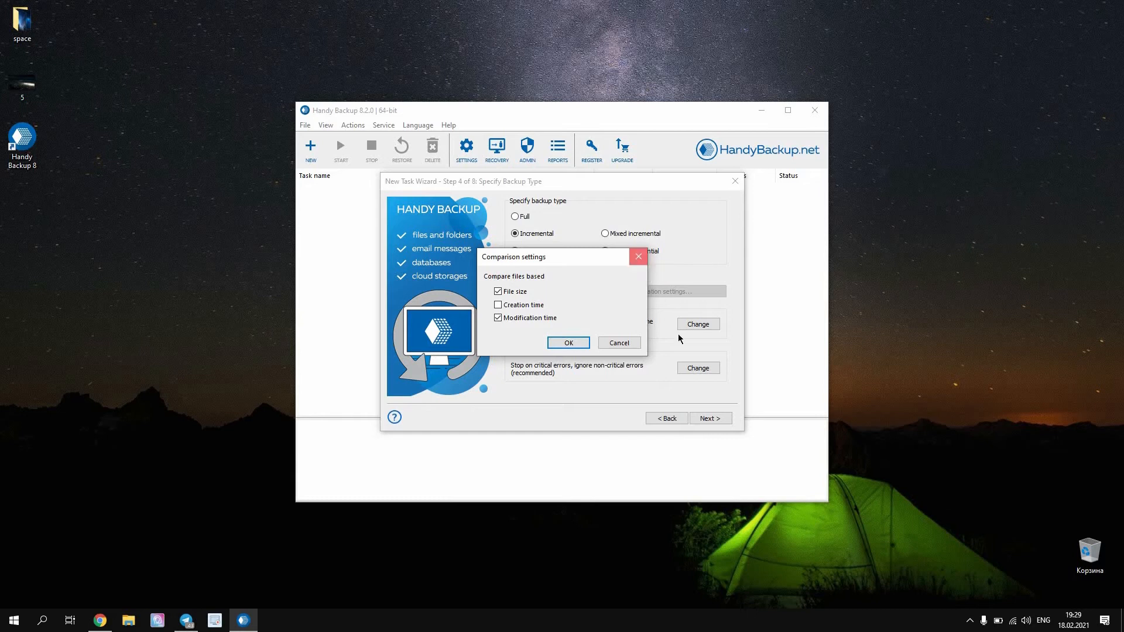
left_click(709, 419)
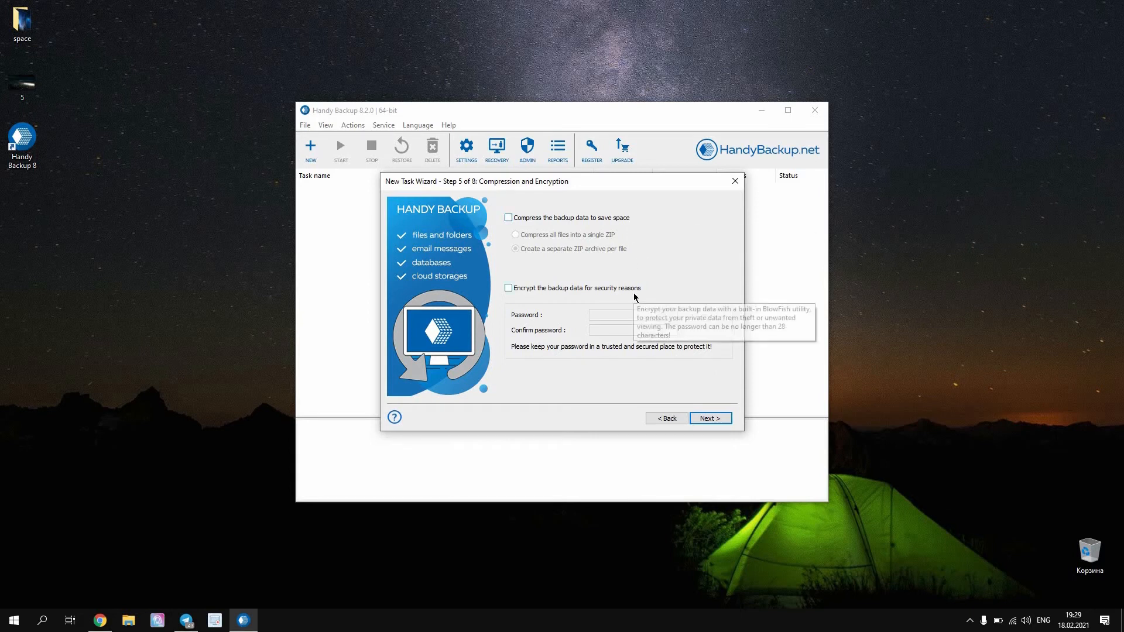
Proceed through the encryption, schedule and notification pages with their default settings to reach the task naming page.
left_click(708, 419)
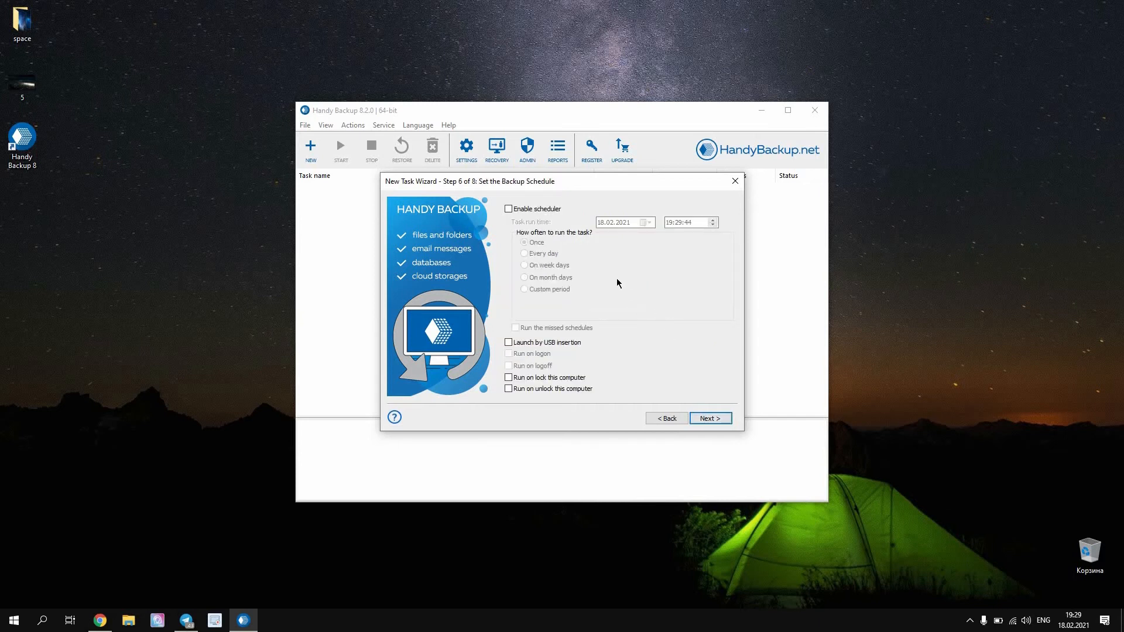
left_click(566, 349)
left_click(720, 420)
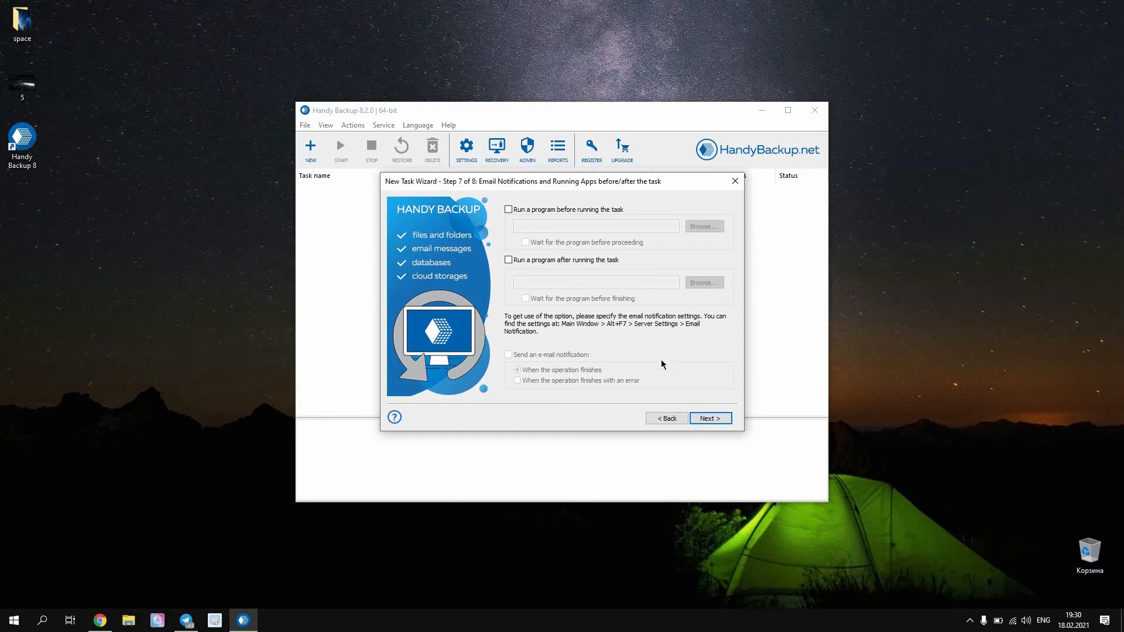
left_click(705, 419)
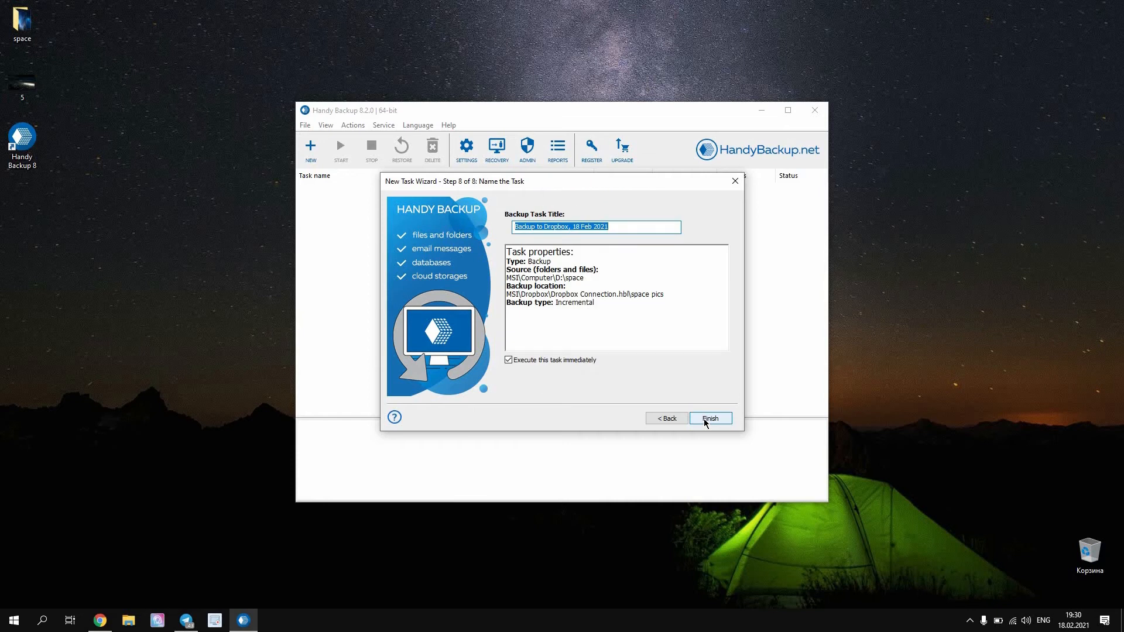
Title the task "Pics Backup to Dropbox, 18 Feb 2021" and finish the wizard with immediate execution.
left_click(515, 228)
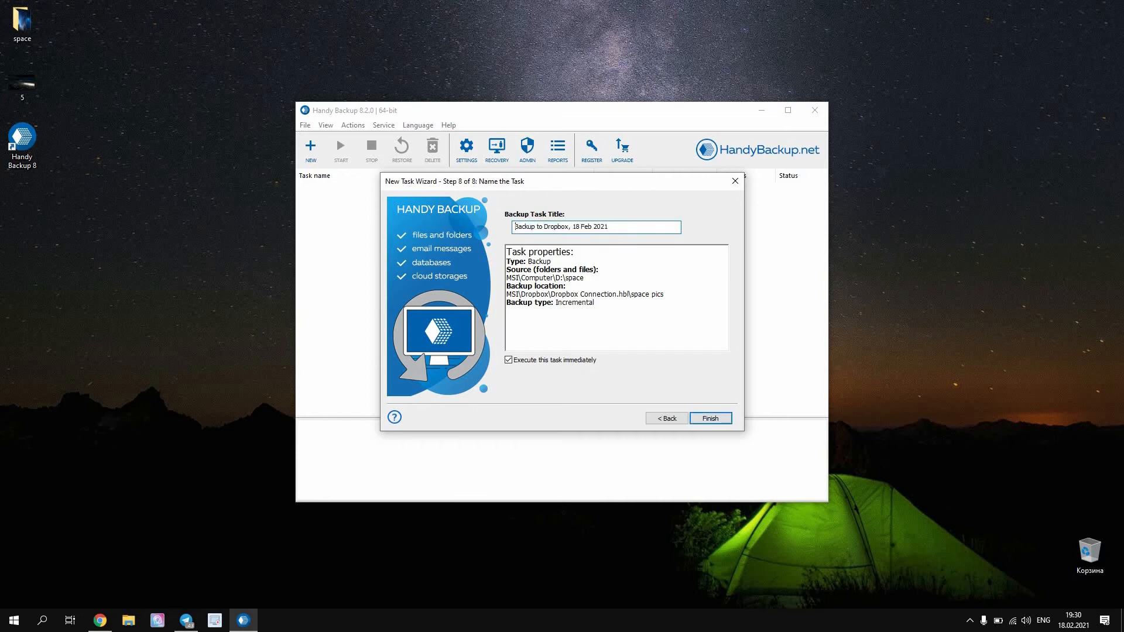
type("Pics")
left_click_drag(594, 303, 556, 302)
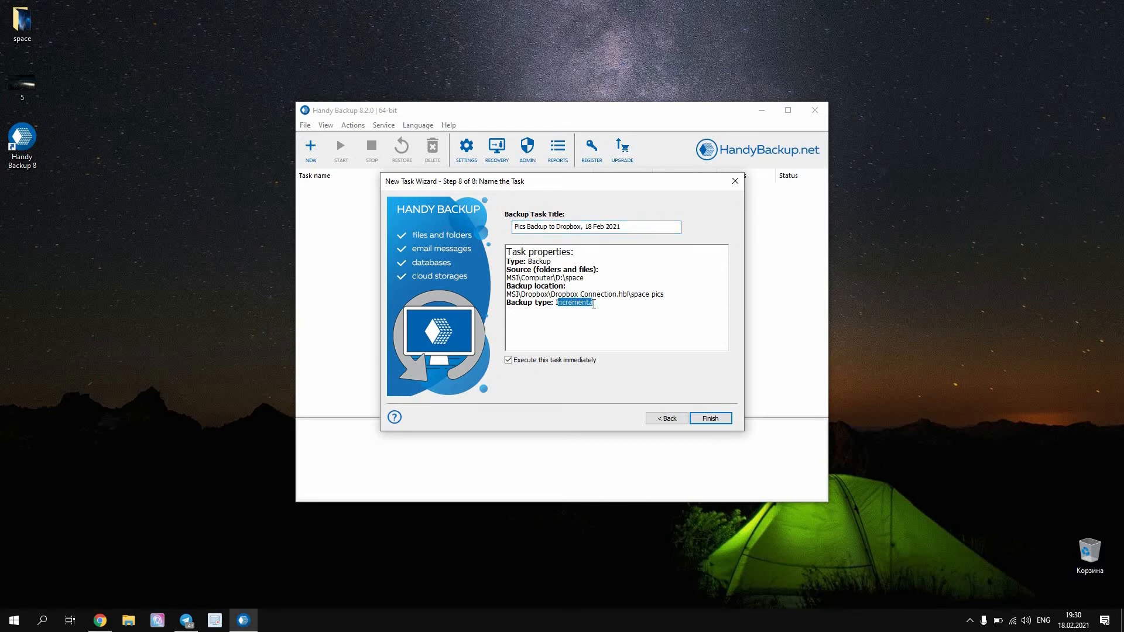
left_click(595, 304)
left_click(712, 419)
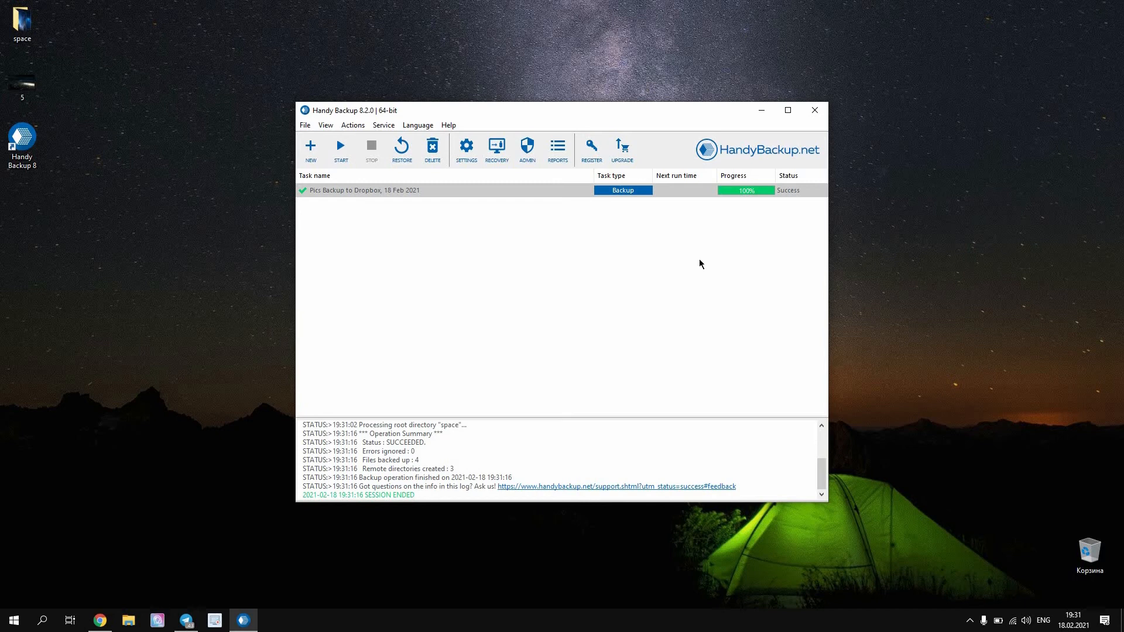
Switch to Dropbox in the browser and examine the backed-up files in the space folder, then return to Handy Backup.
left_click(100, 620)
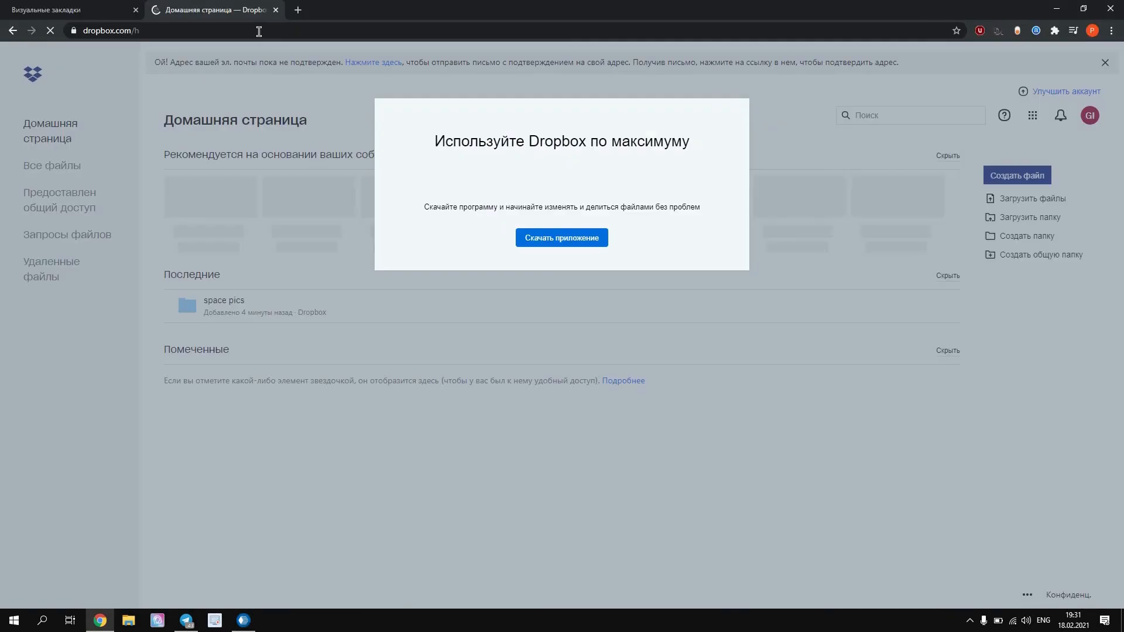
left_click(726, 124)
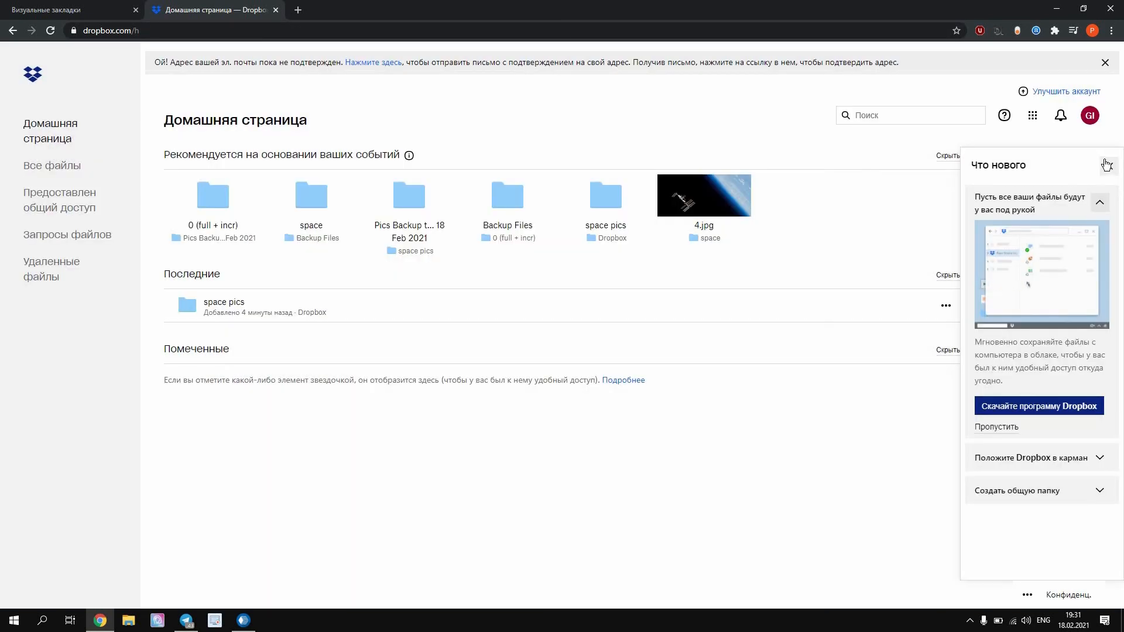
left_click(1109, 165)
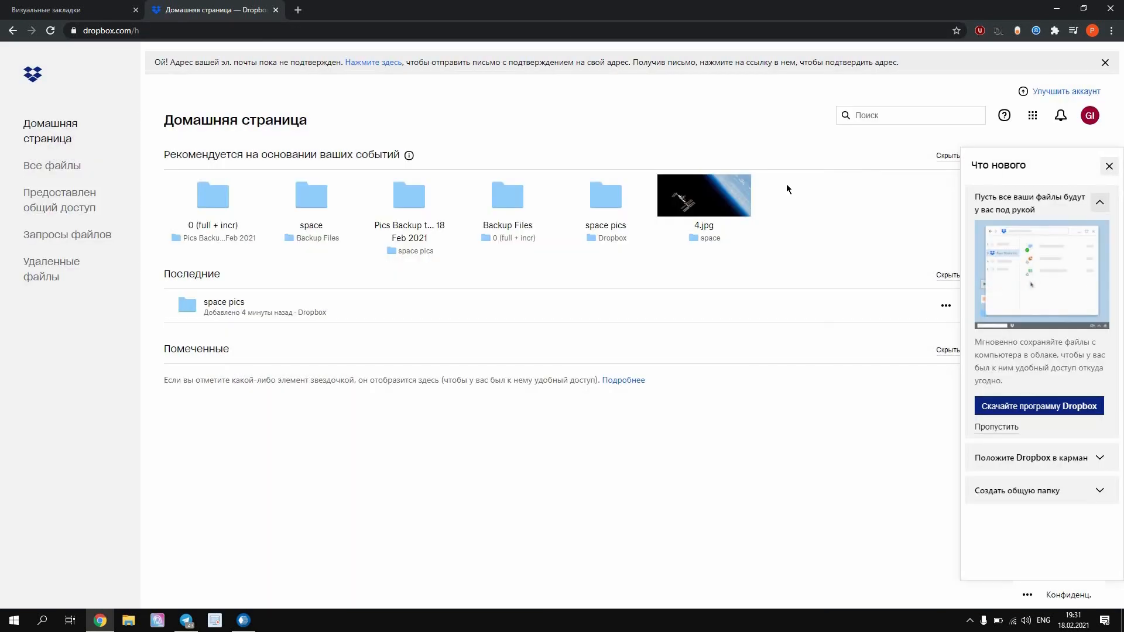
left_click(317, 210)
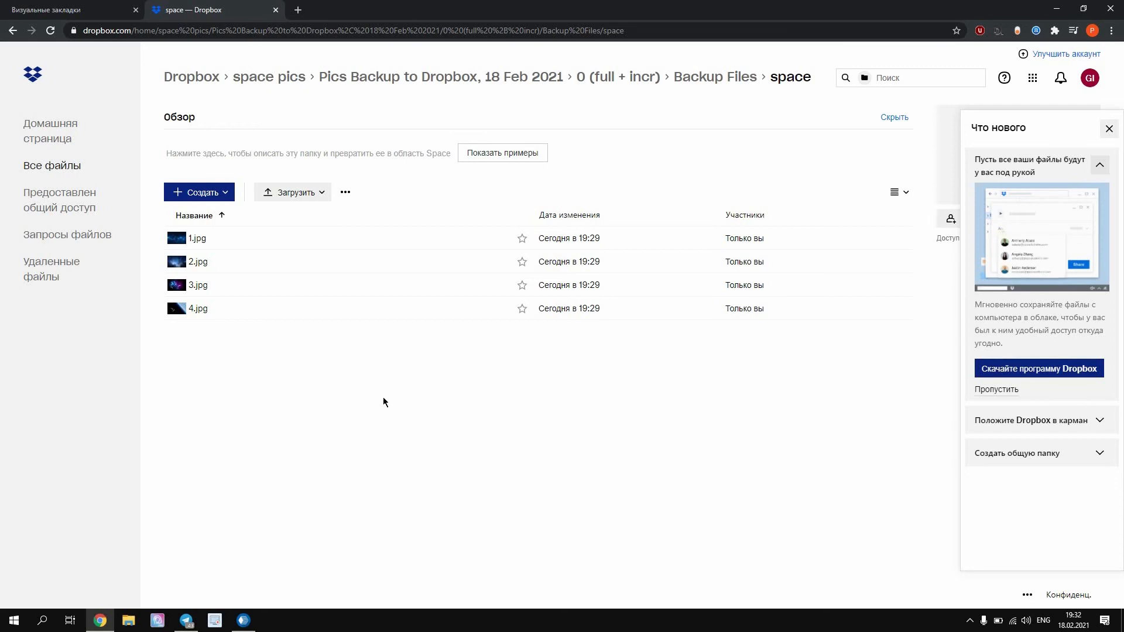
left_click(1111, 130)
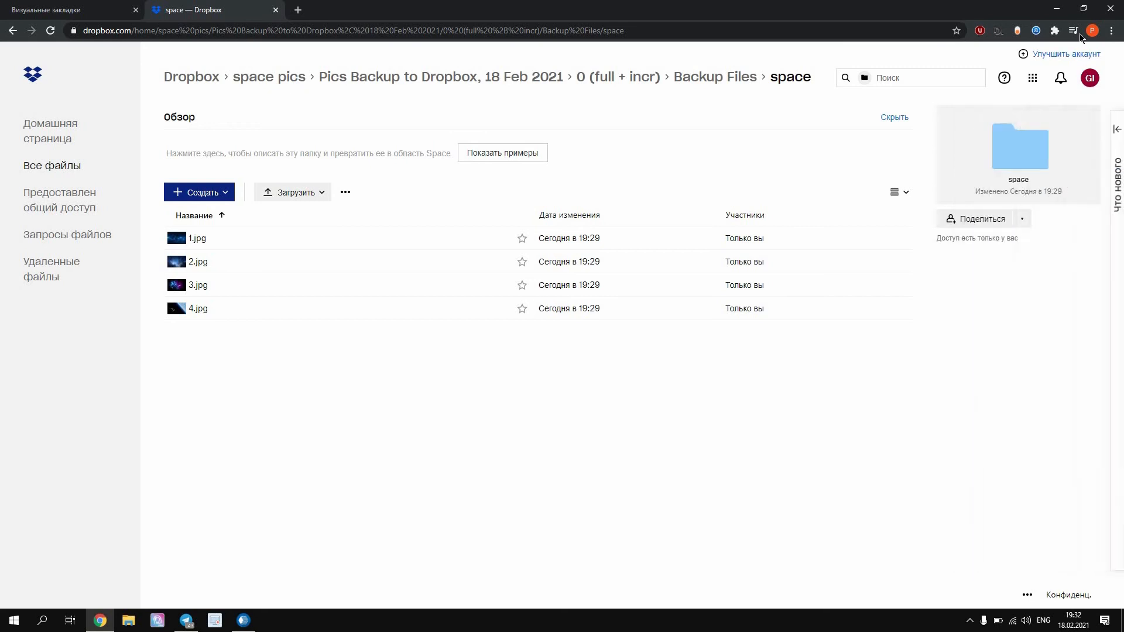
left_click(1057, 12)
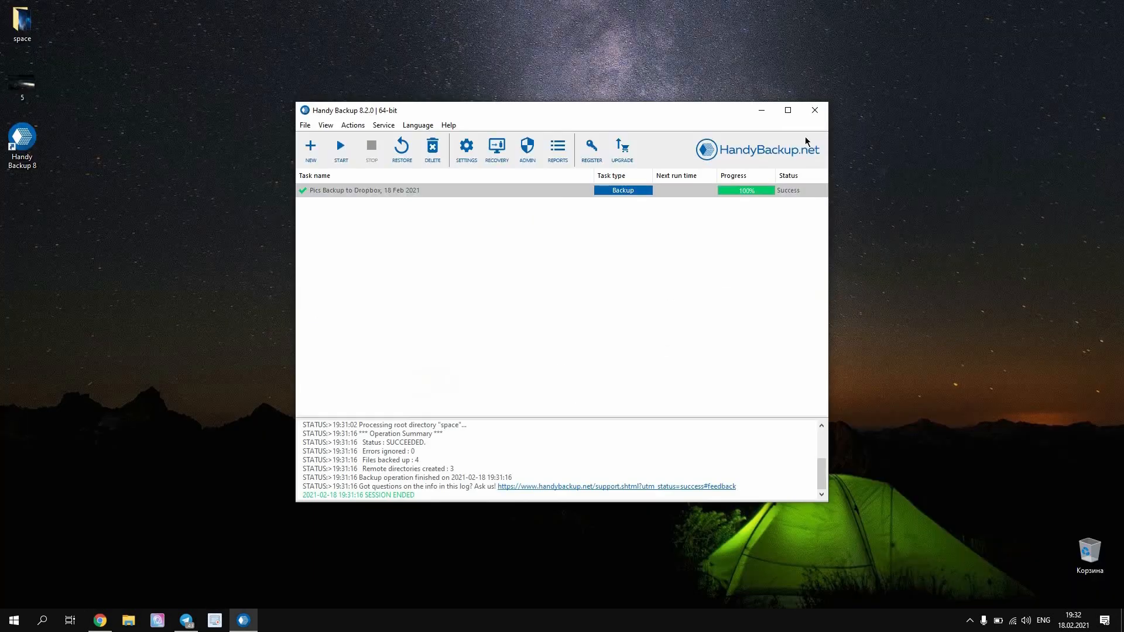
Copy image 5 from the desktop into the space folder on drive D: in File Explorer, then close the folder window.
left_click(129, 622)
left_click(287, 311)
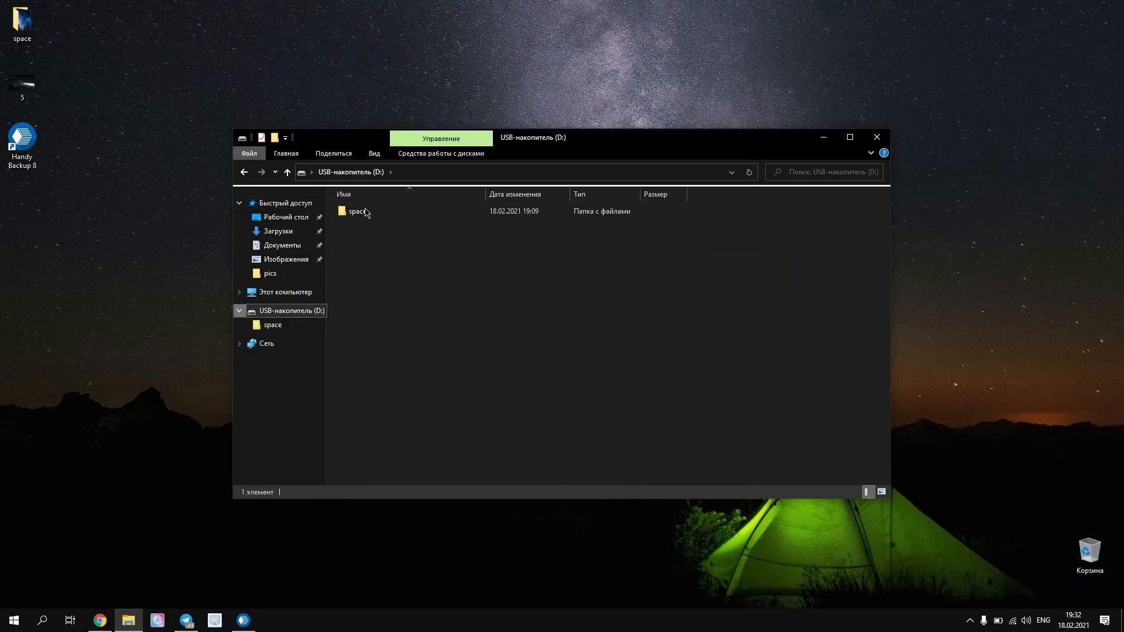
double_click(357, 212)
left_click_drag(23, 82, 275, 274)
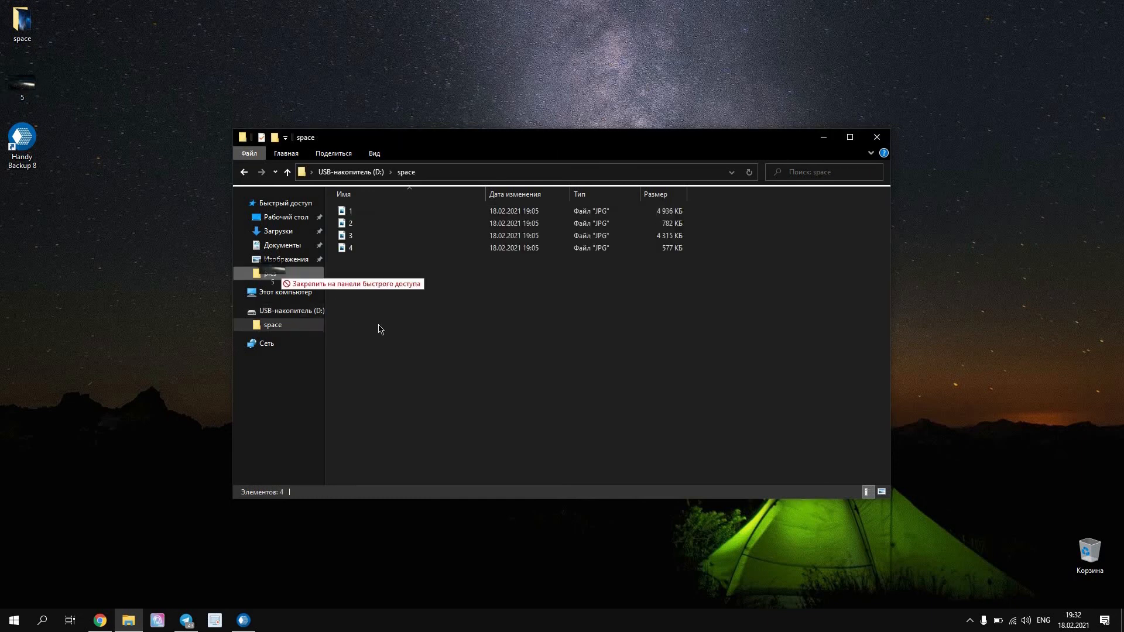
left_click_drag(381, 329, 378, 328)
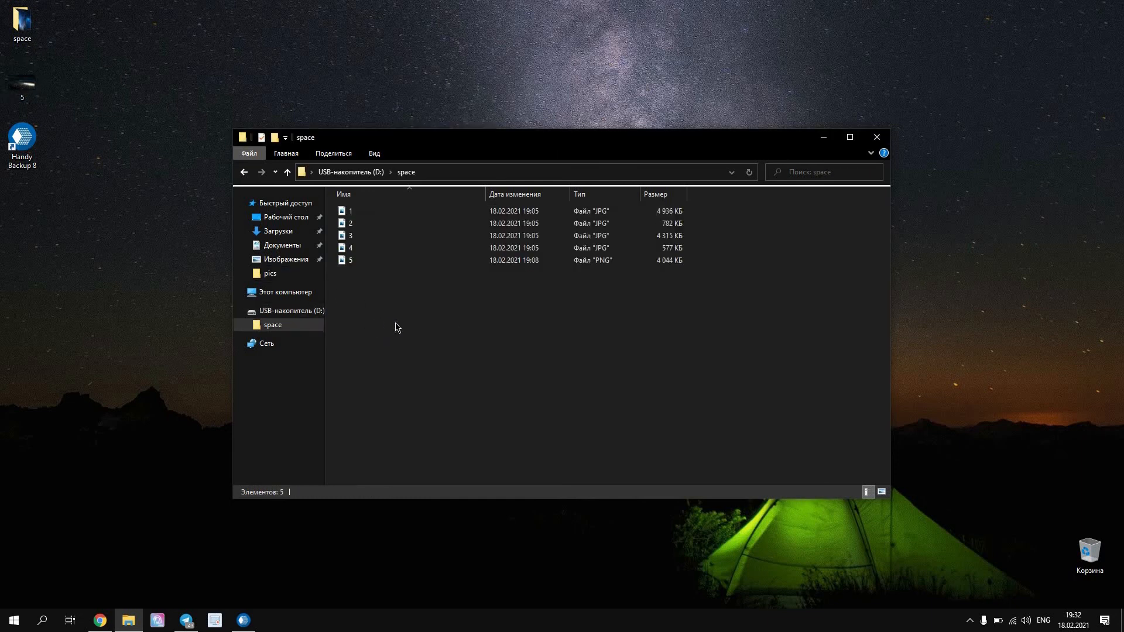
left_click(877, 137)
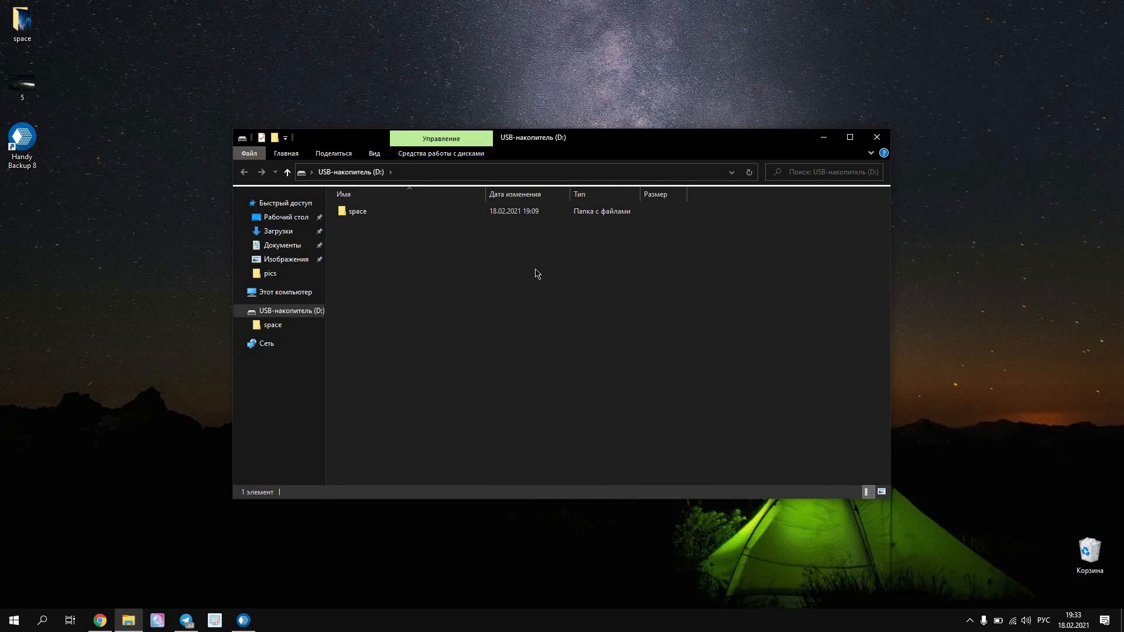
Bring Handy Backup back into view and minimize the File Explorer window behind it.
left_click(244, 621)
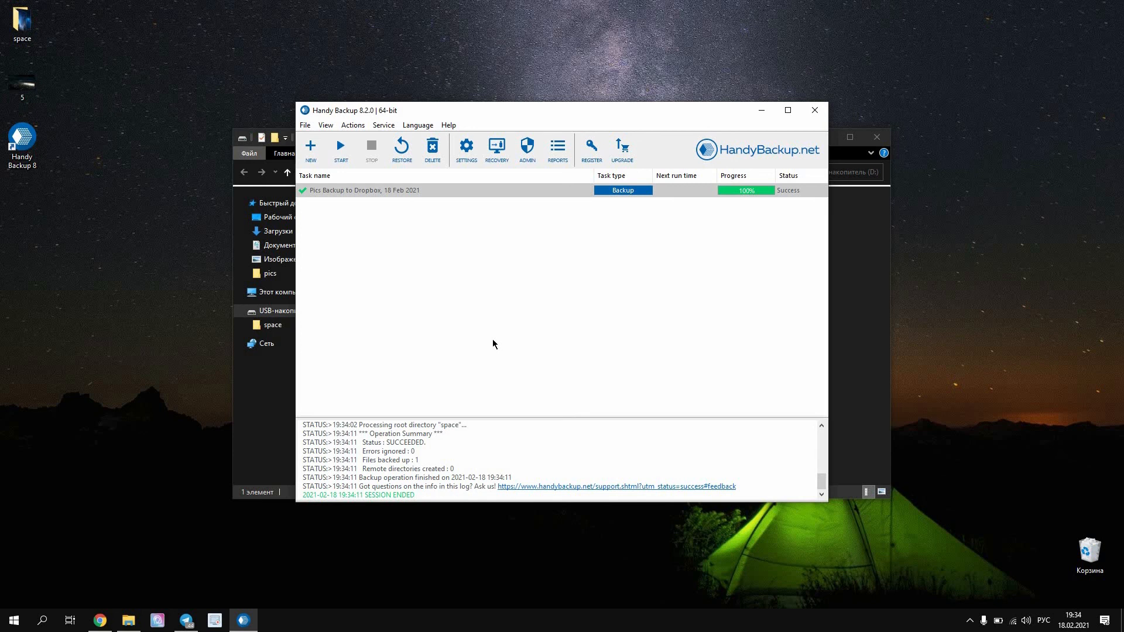
left_click(852, 232)
left_click(822, 142)
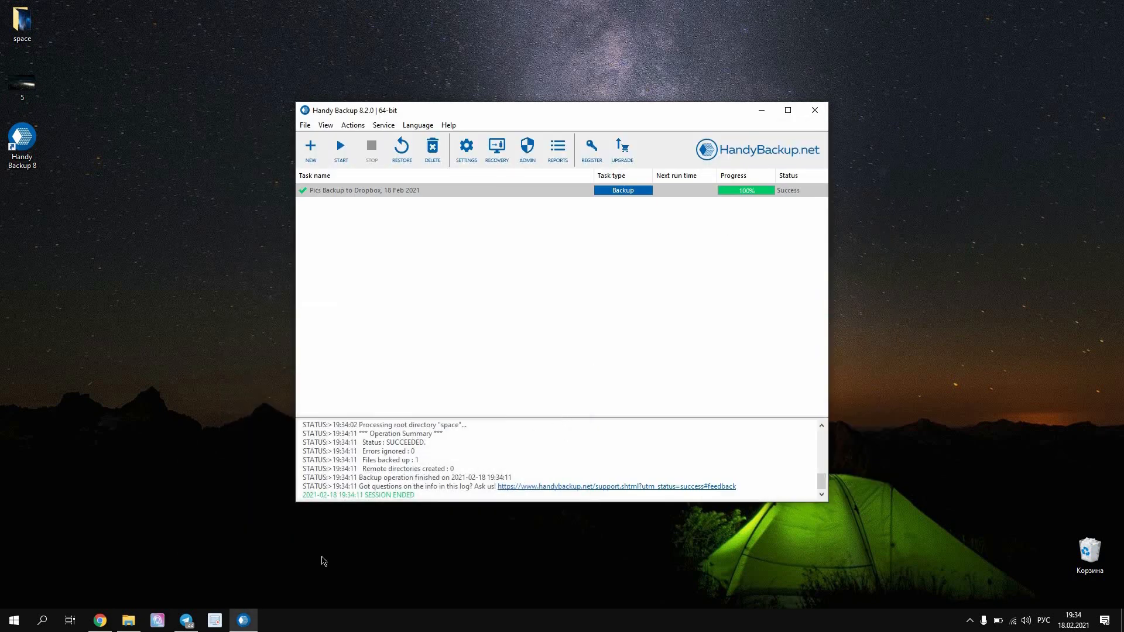
Switch to Dropbox in the browser, check the backed-up images in 0 (full + incr) > Backup Files > space, and return to Handy Backup.
left_click(102, 625)
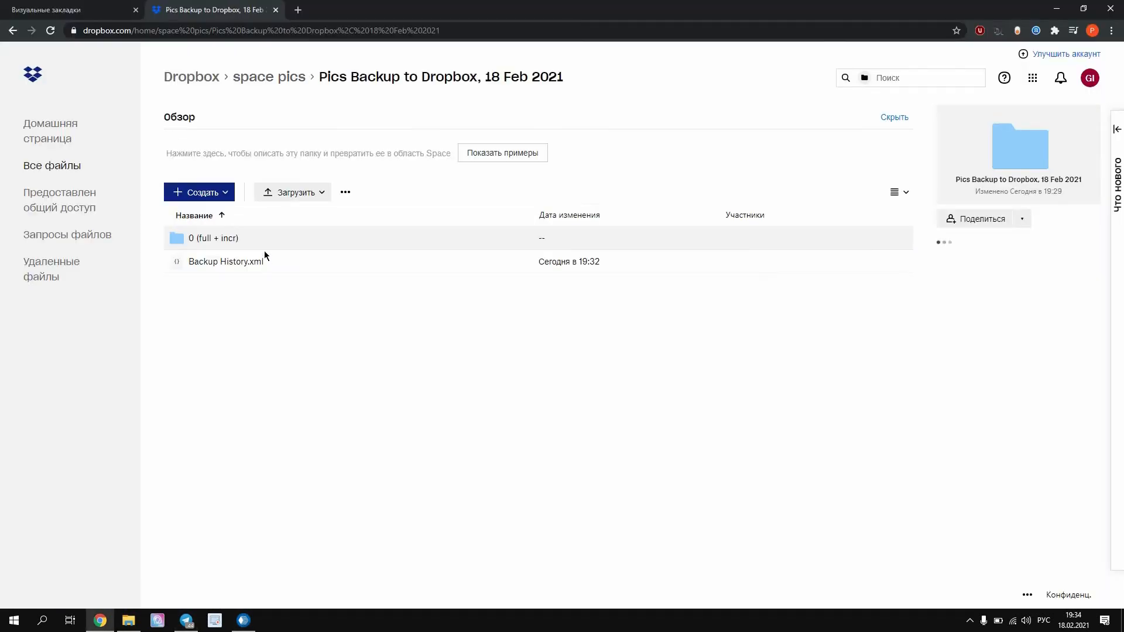
double_click(262, 239)
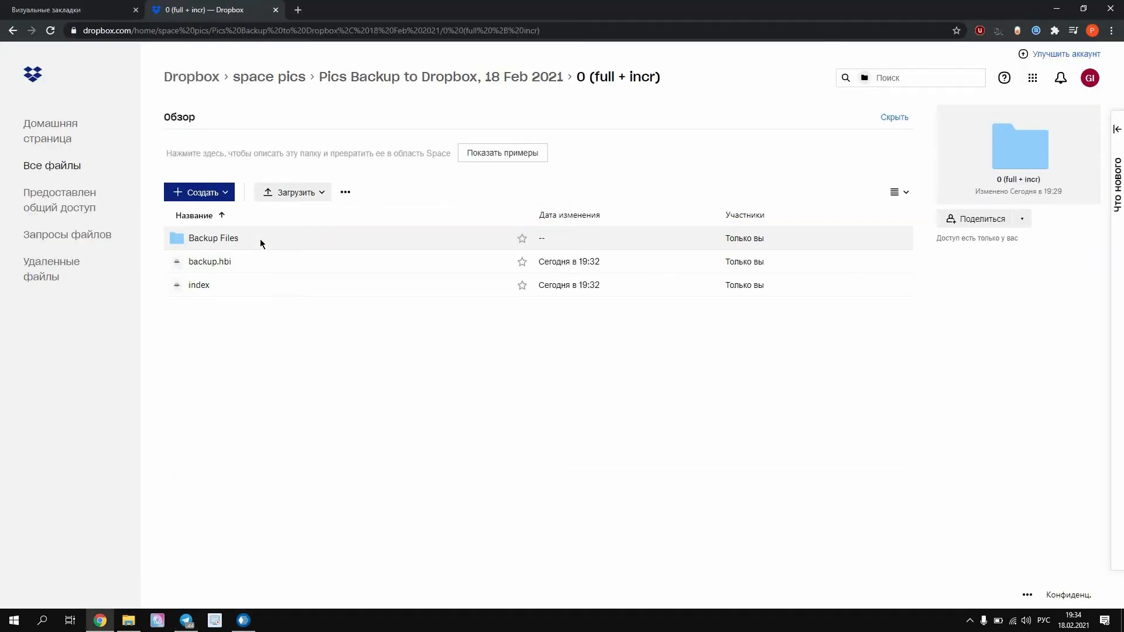
double_click(260, 239)
double_click(260, 239)
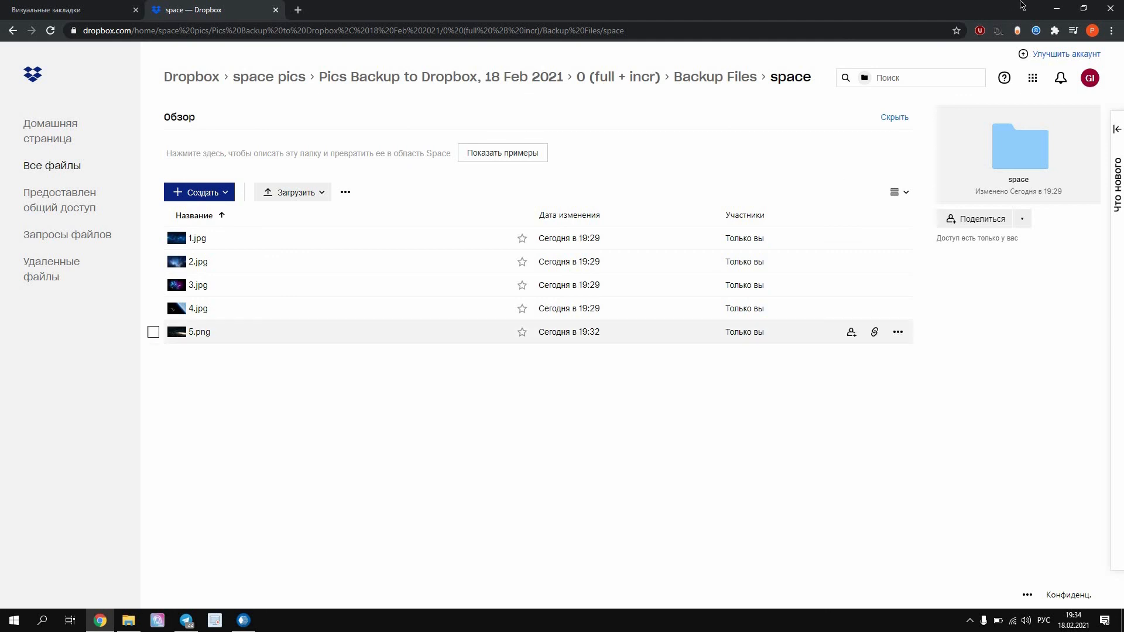
left_click(1057, 8)
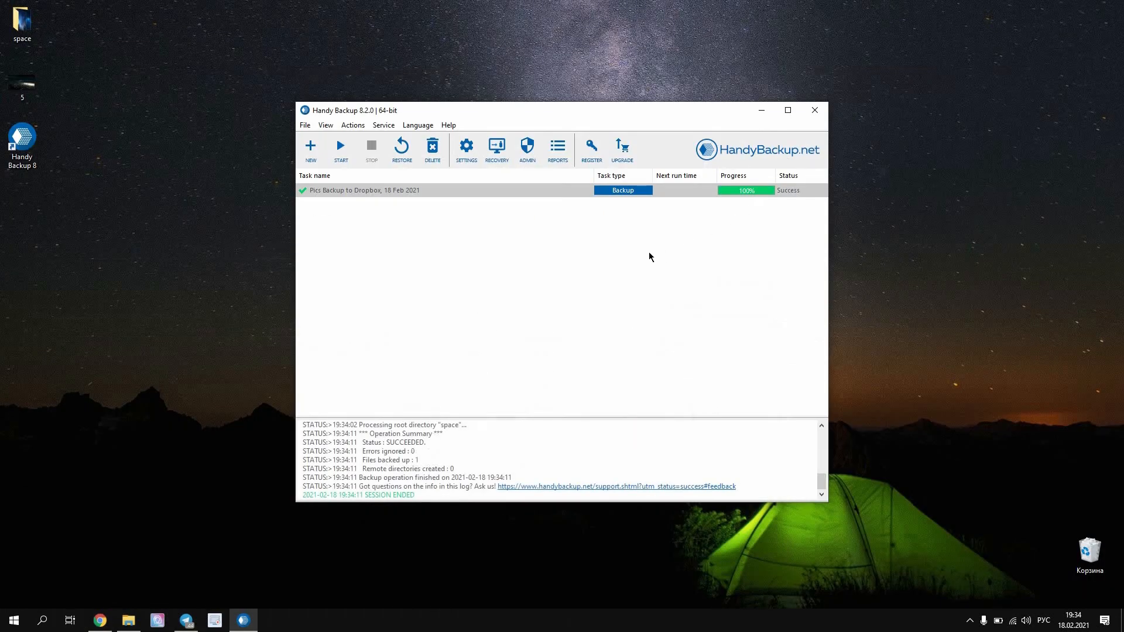